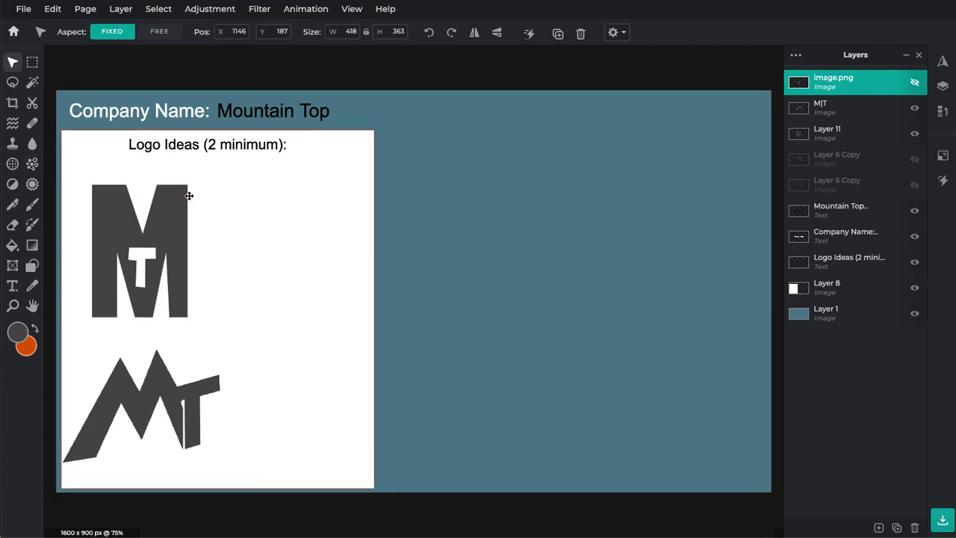
# Step: Zoom in to about 148% on the empty area right of the first M logo
pyautogui.scroll(4, 250, 266)
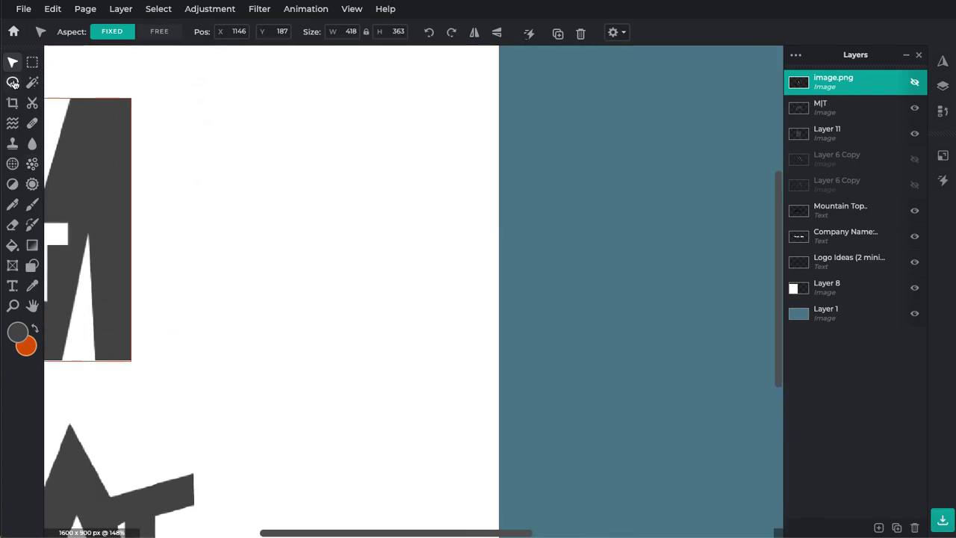
# Step: Draw a closed polygonal lasso selection shaped like a block M with a central T stem
pyautogui.click(13, 83)
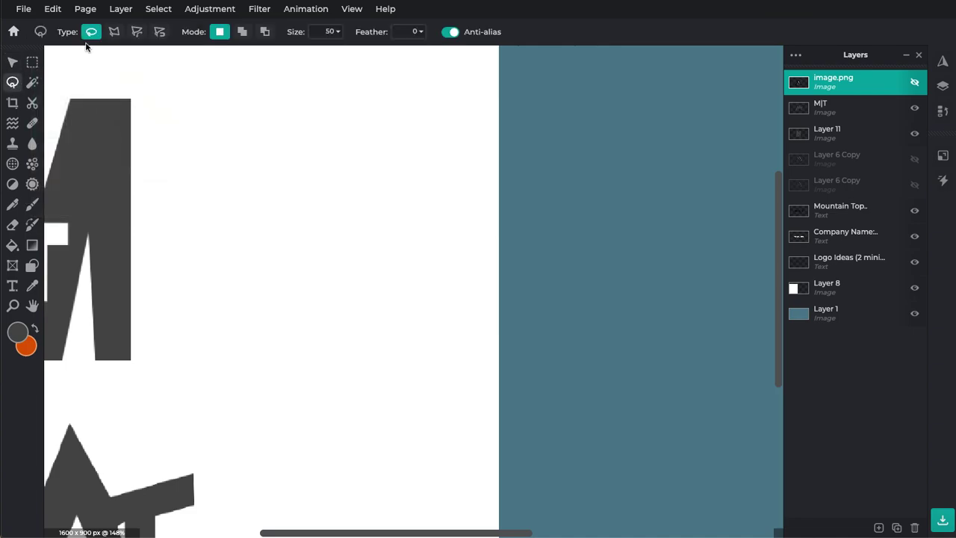
pyautogui.click(113, 31)
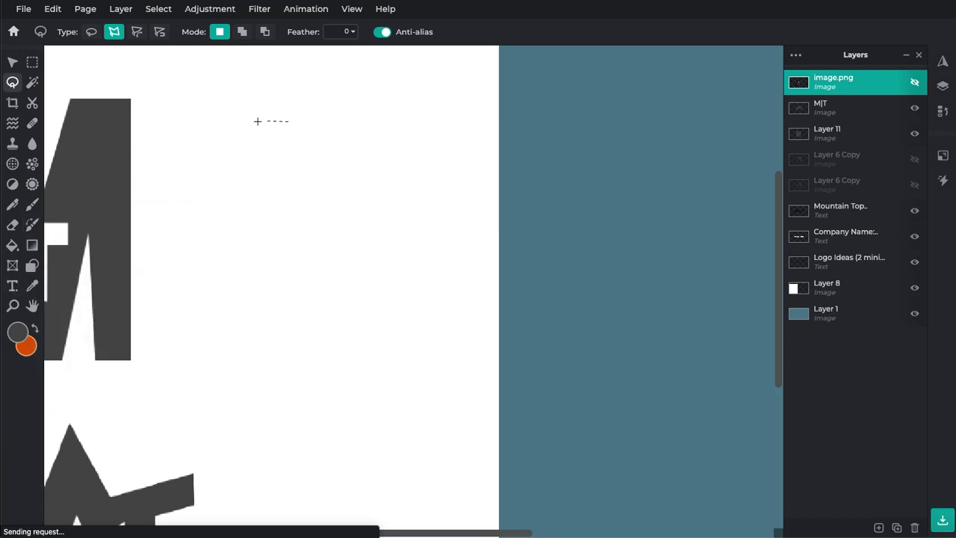
pyautogui.click(244, 122)
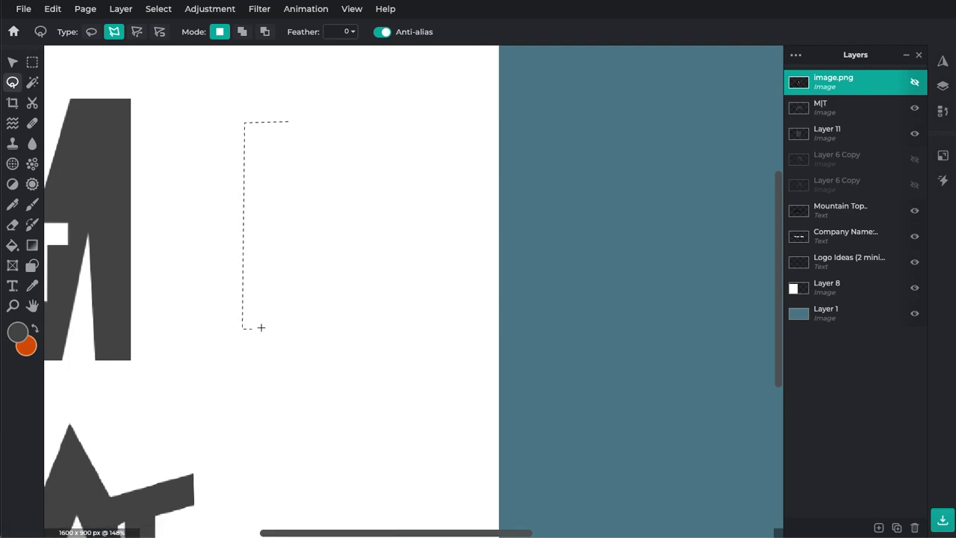
pyautogui.click(287, 327)
pyautogui.click(288, 121)
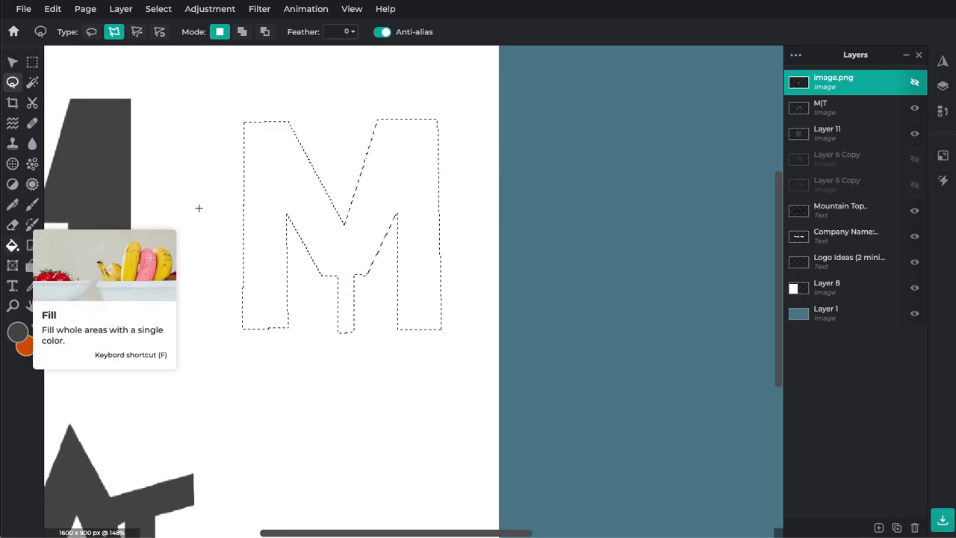
# Step: On a new empty layer, fill the M selection dark grey, deselect, and zoom out
pyautogui.click(879, 528)
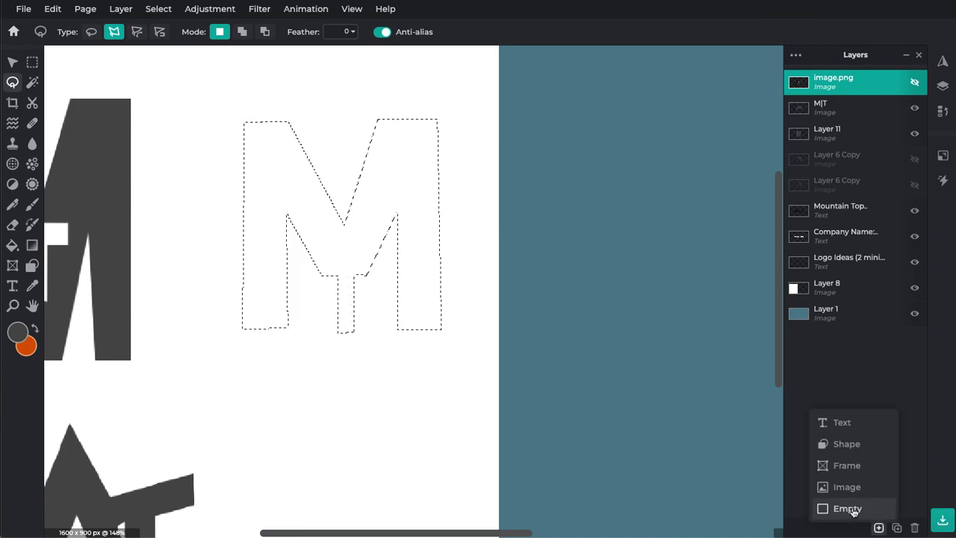
pyautogui.click(847, 508)
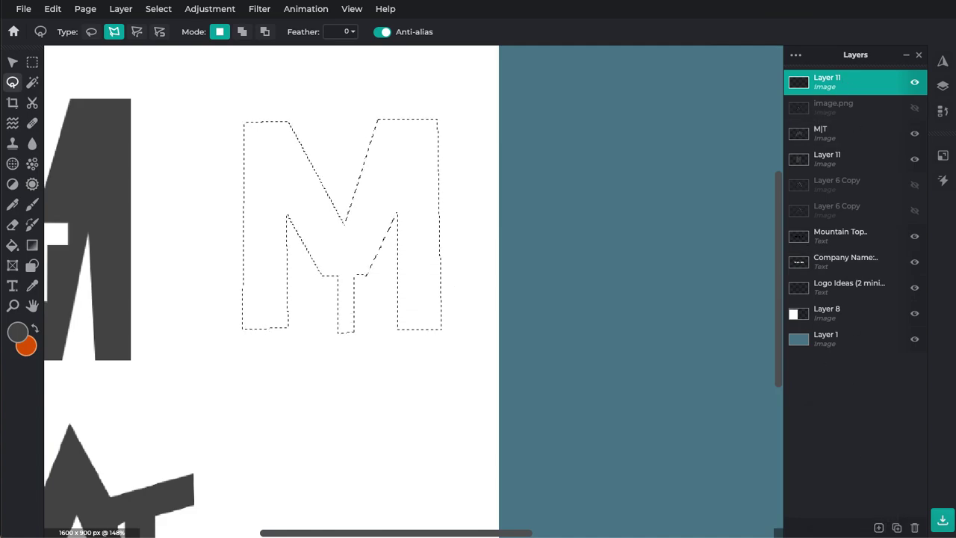
pyautogui.click(878, 527)
pyautogui.click(847, 508)
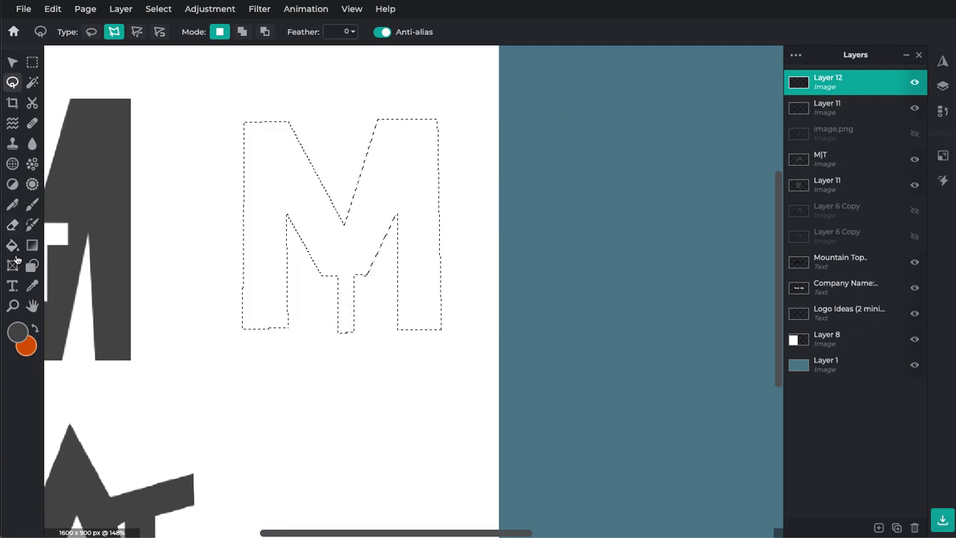
pyautogui.click(12, 245)
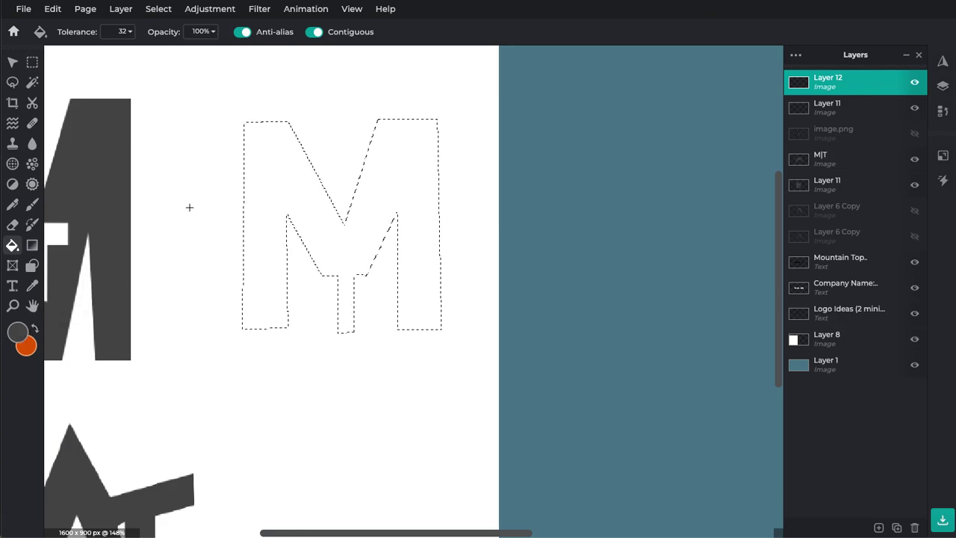
pyautogui.click(275, 185)
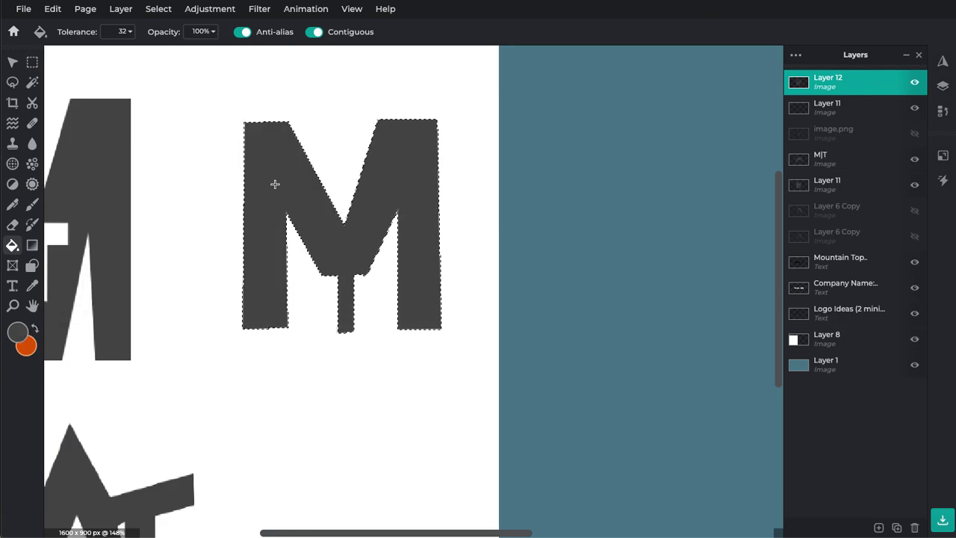
pyautogui.hotkey('ctrl', 'd')
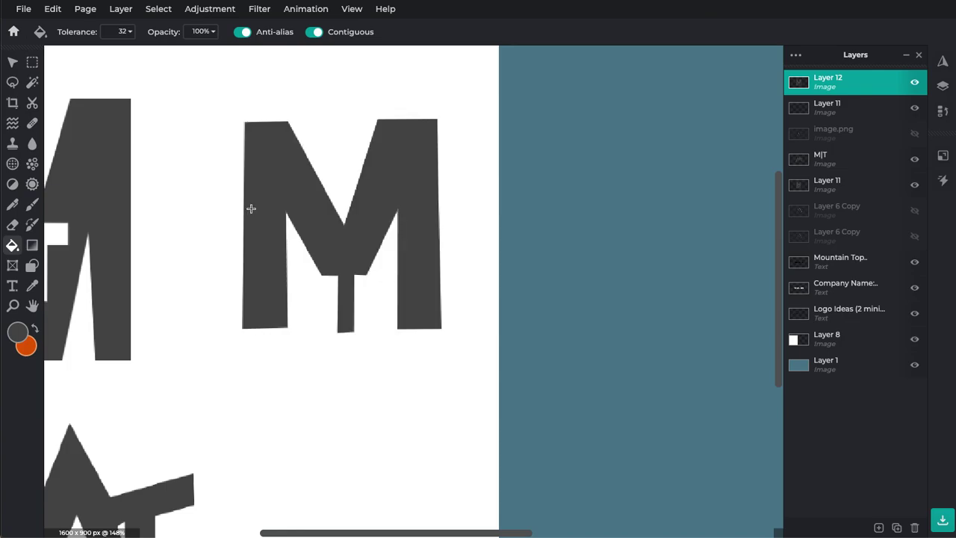
pyautogui.scroll(-3, 279, 207)
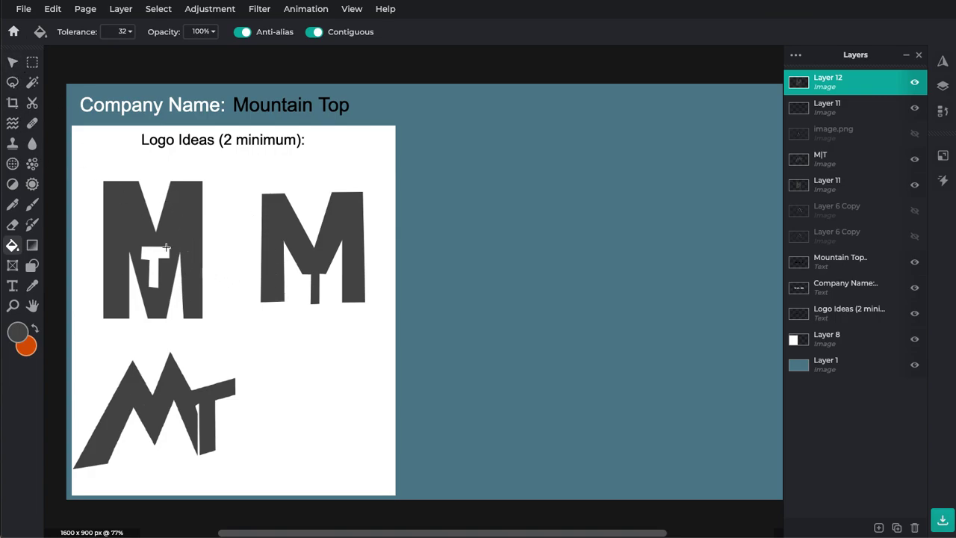
# Step: Duplicate the slanted M|T logo and enlarge the copy on the blue area at right
pyautogui.click(12, 62)
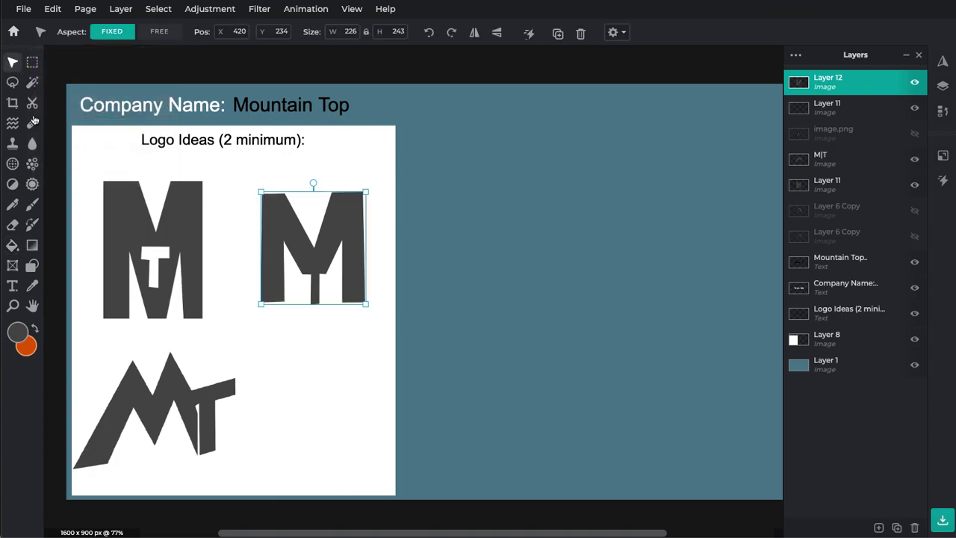
pyautogui.click(172, 401)
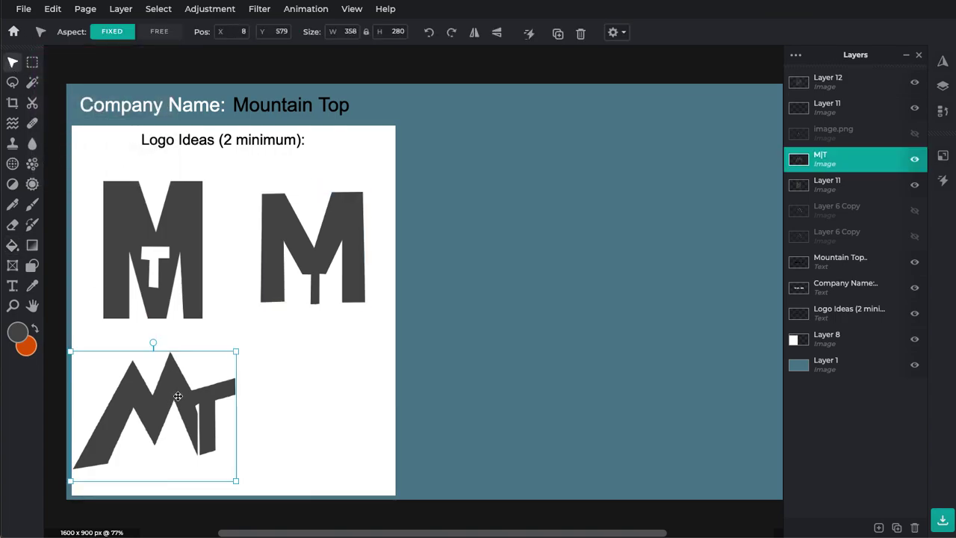
pyautogui.hotkey('ctrl', 'c')
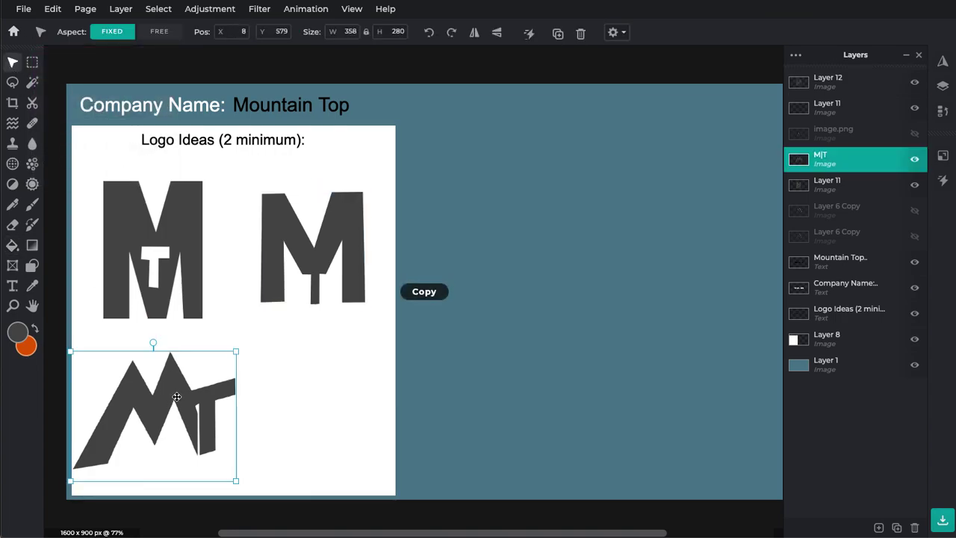
pyautogui.hotkey('ctrl', 'v')
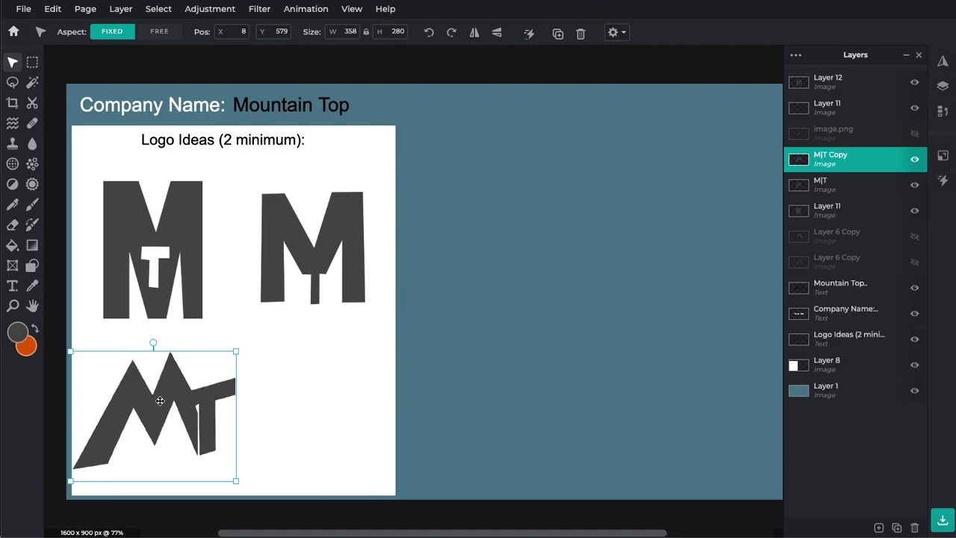
pyautogui.moveTo(168, 396); pyautogui.dragTo(617, 257)
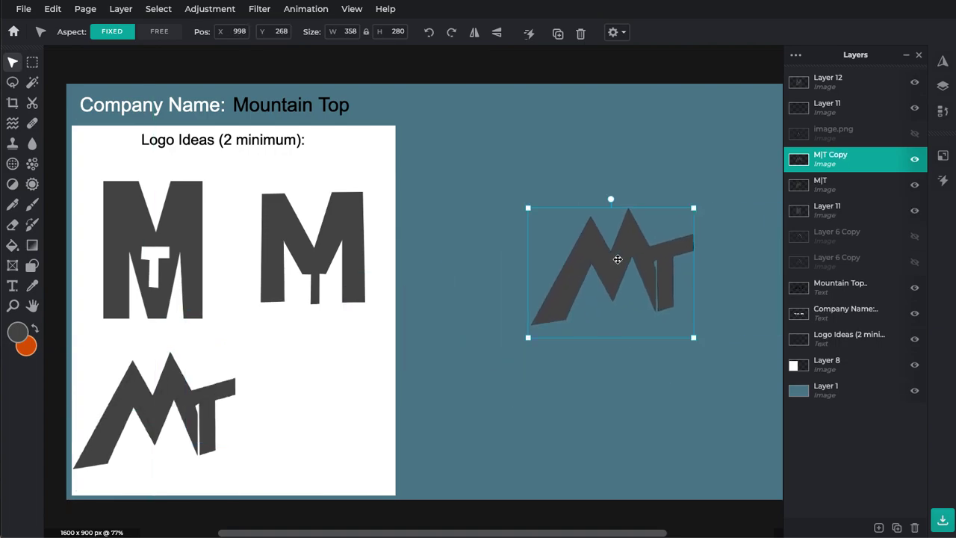
pyautogui.moveTo(528, 337); pyautogui.dragTo(425, 403)
pyautogui.moveTo(542, 324); pyautogui.dragTo(610, 276)
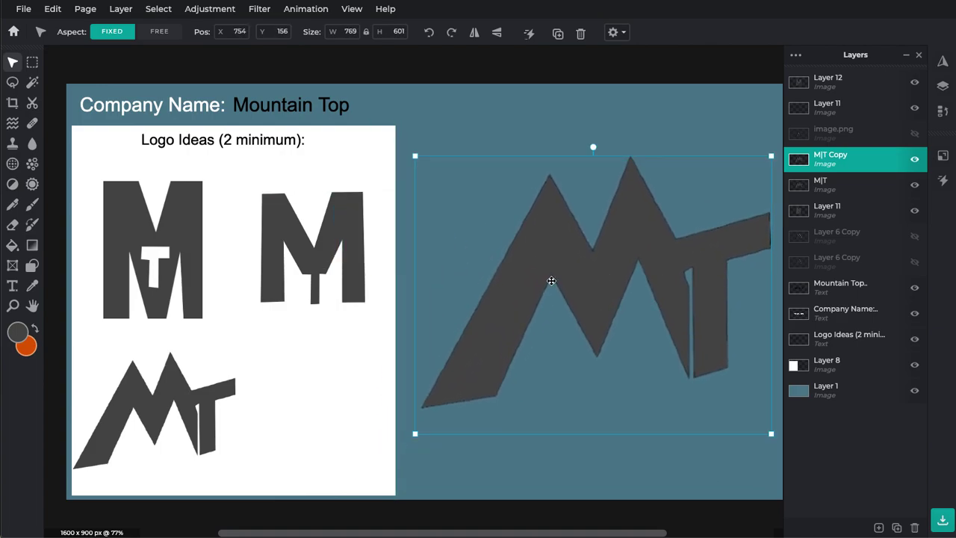
pyautogui.hotkey('ctrl', '0')
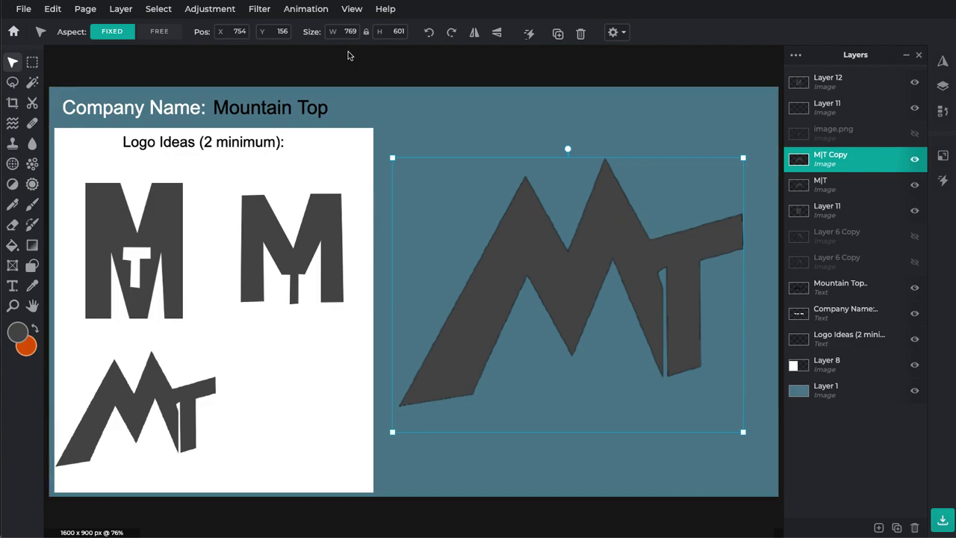
pyautogui.click(261, 10)
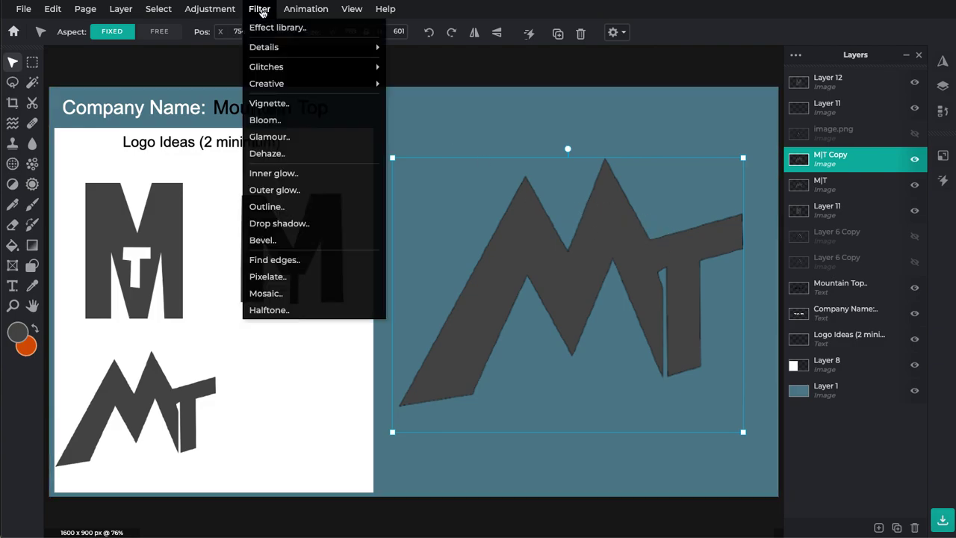
# Step: Bevel the enlarged M|T copy with a 35px size at a 50° angle
pyautogui.click(273, 241)
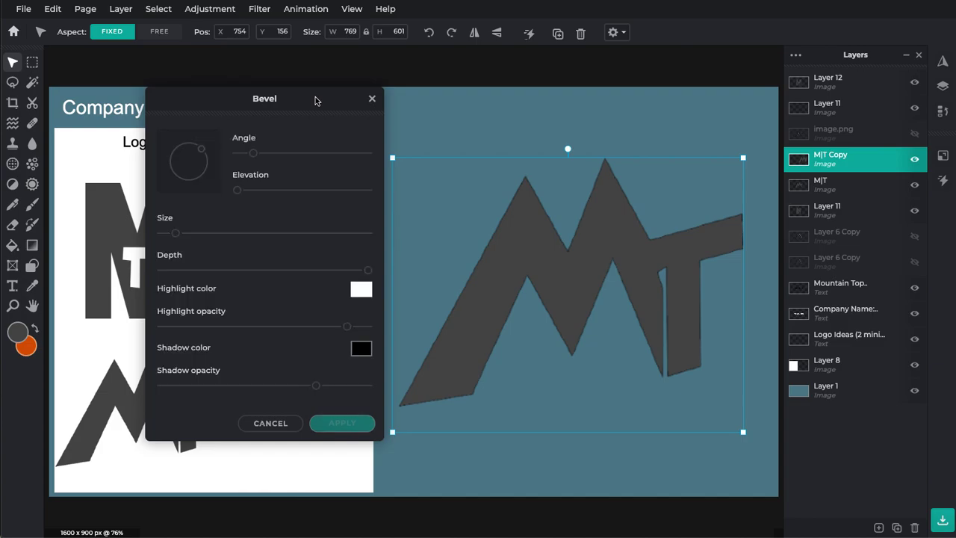
pyautogui.moveTo(310, 98); pyautogui.dragTo(289, 92)
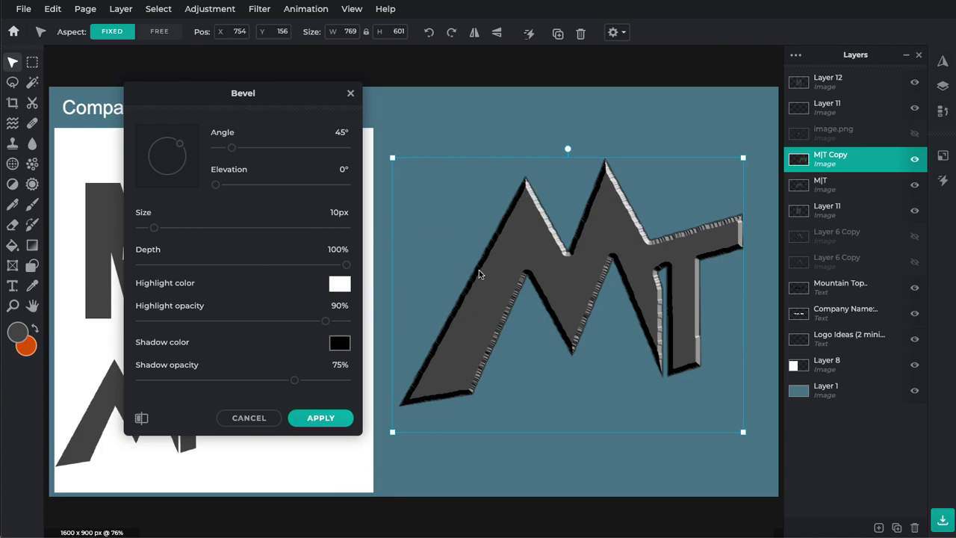
pyautogui.moveTo(153, 227); pyautogui.dragTo(176, 227)
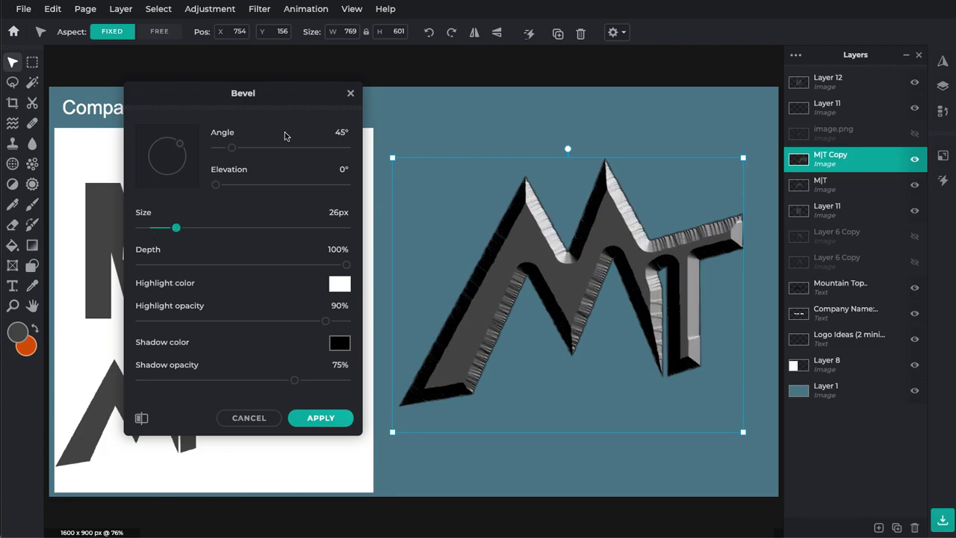
pyautogui.moveTo(232, 150)
pyautogui.mouseDown()
pyautogui.moveTo(259, 151)
pyautogui.moveTo(233, 152)
pyautogui.mouseUp()
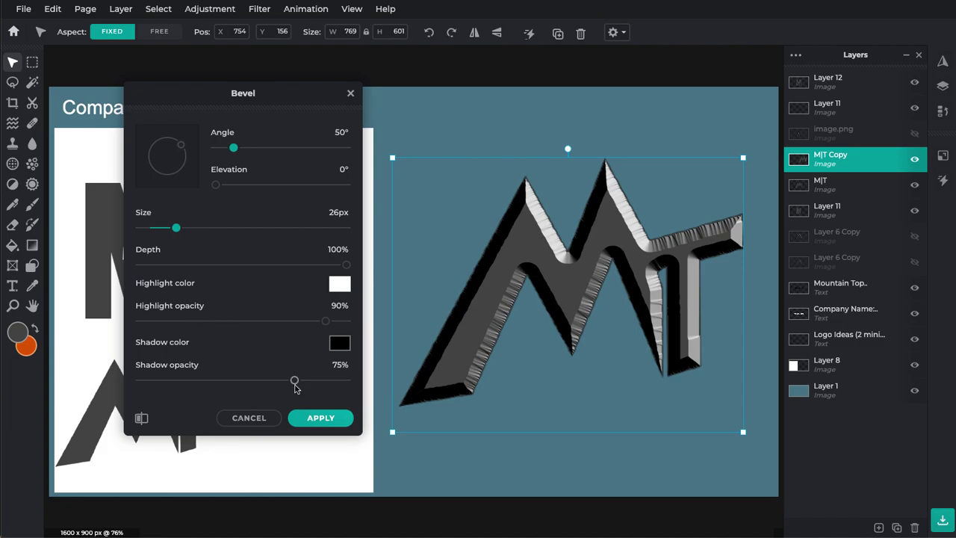
pyautogui.moveTo(176, 227); pyautogui.dragTo(194, 227)
pyautogui.click(319, 416)
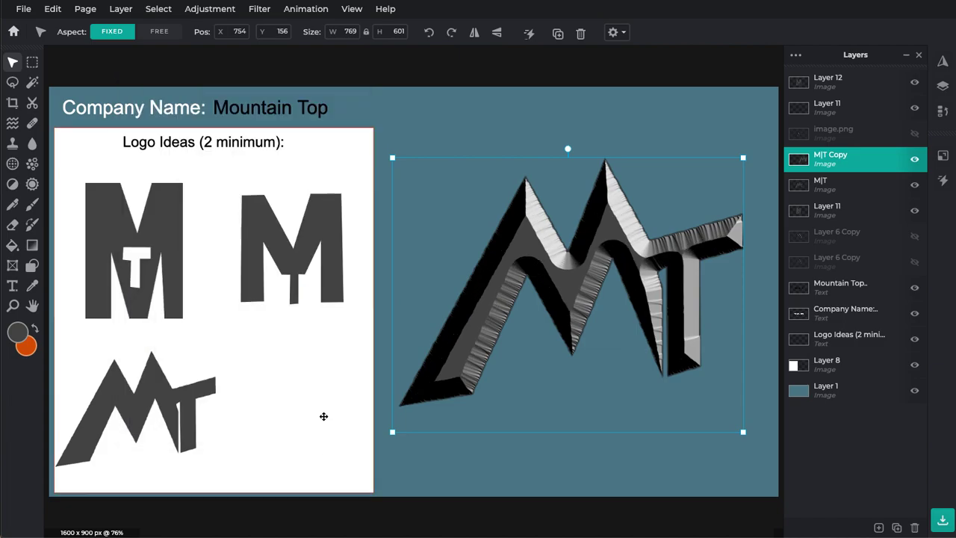
# Step: Delete the beveled M|T copy layer
pyautogui.click(419, 80)
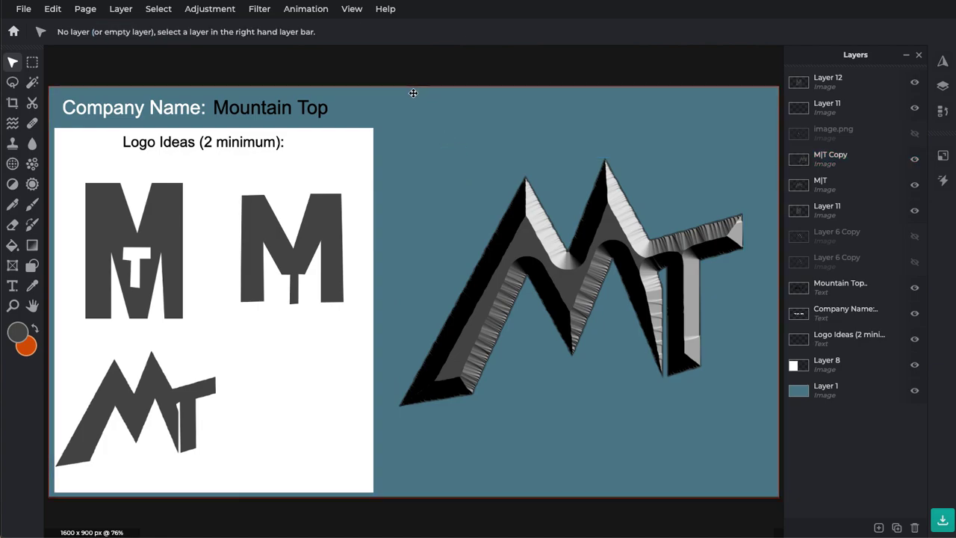
pyautogui.click(544, 264)
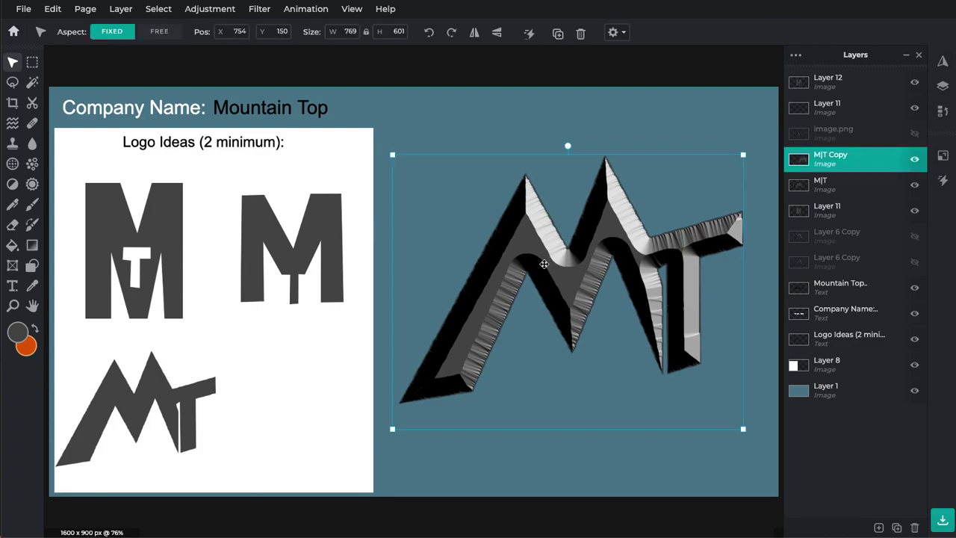
pyautogui.press('Delete')
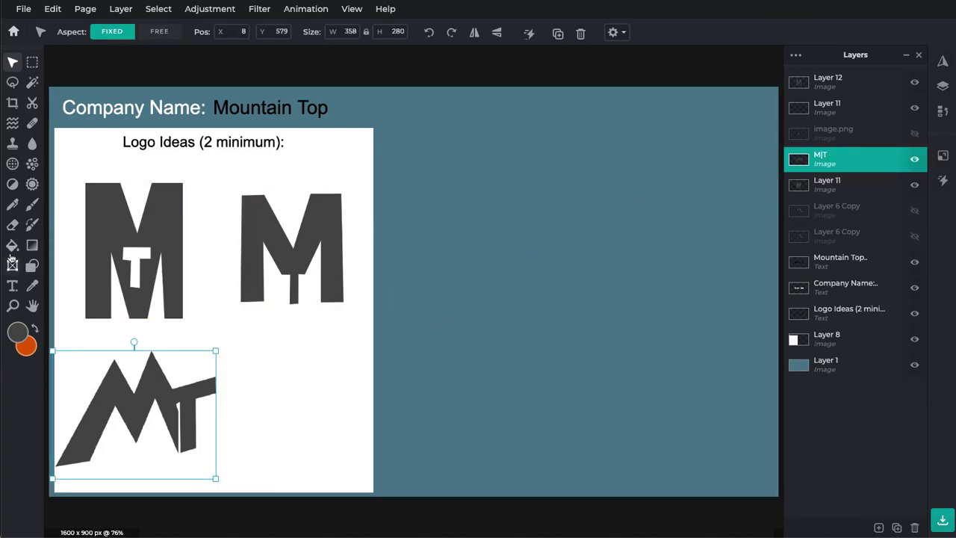
# Step: Add 'MT' text in Georgia at size 420 and place it on the right side
pyautogui.click(12, 286)
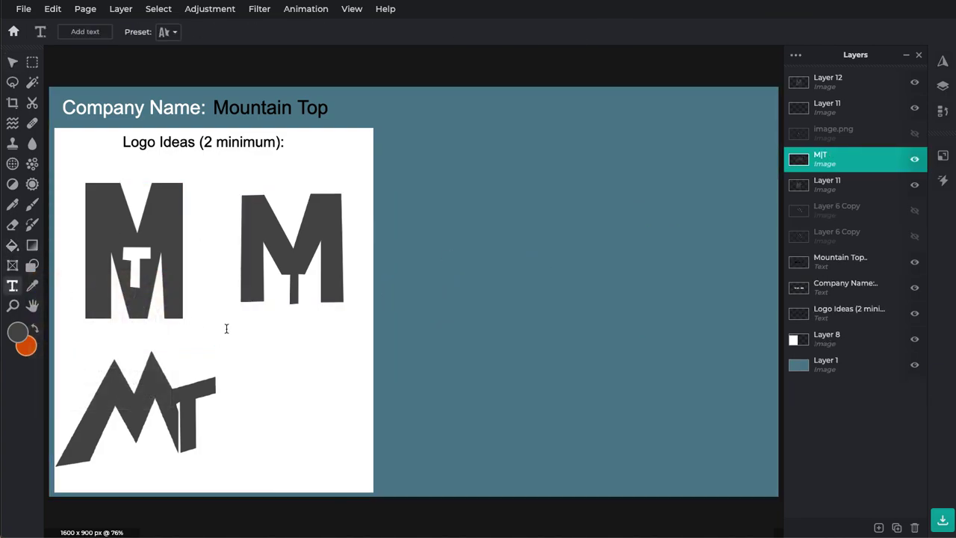
pyautogui.click(315, 368)
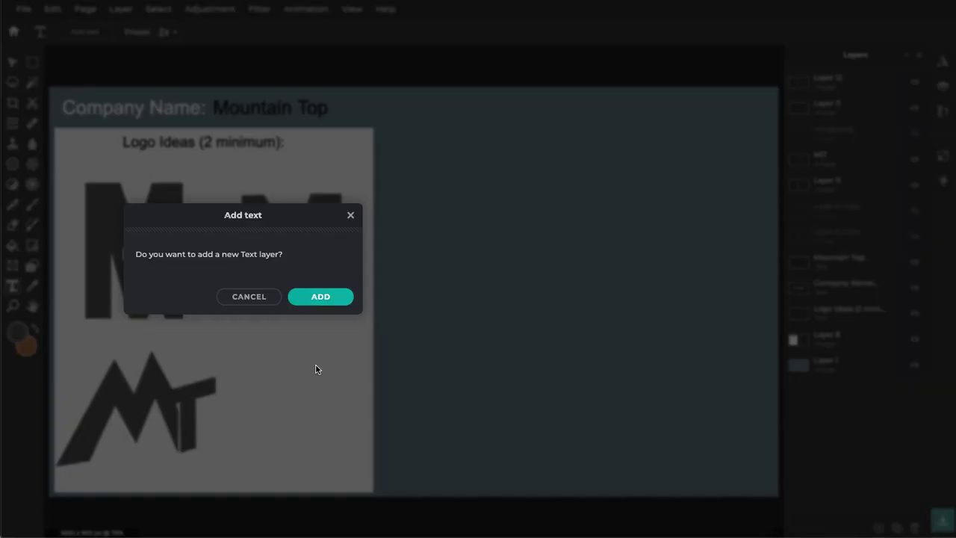
pyautogui.click(316, 296)
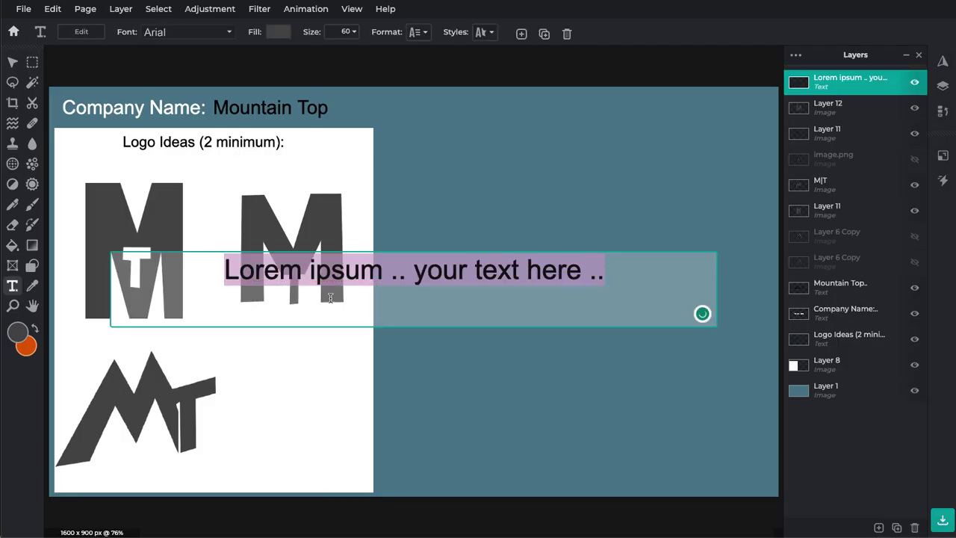
pyautogui.write('MT')
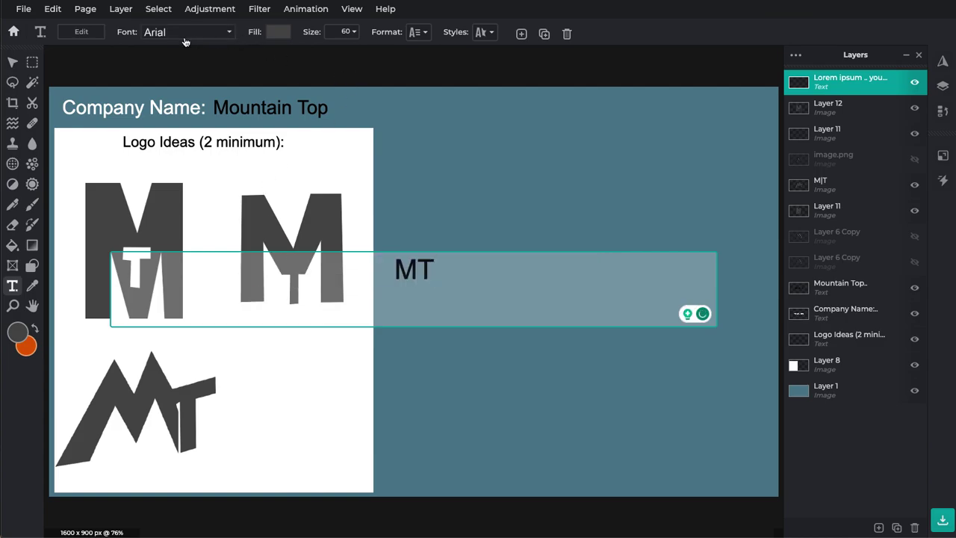
pyautogui.click(230, 32)
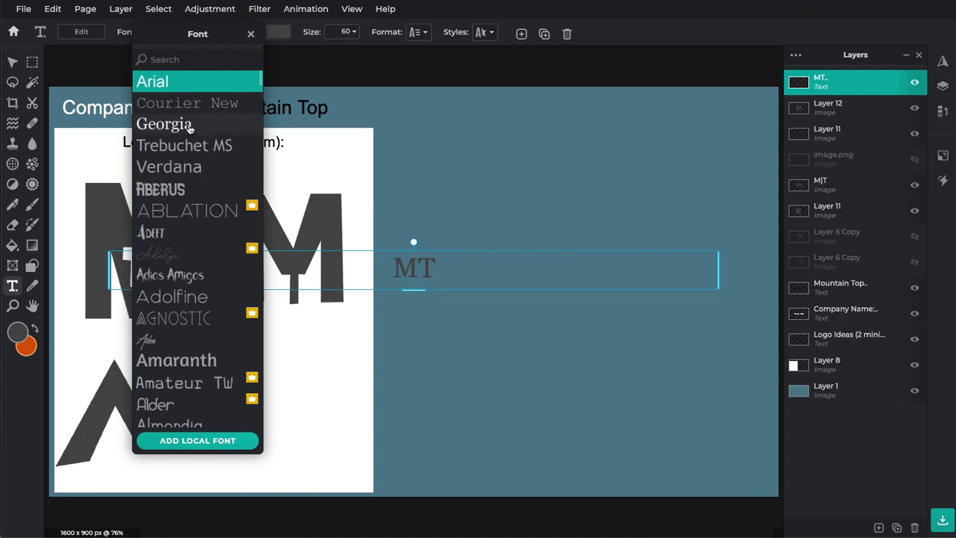
pyautogui.click(189, 126)
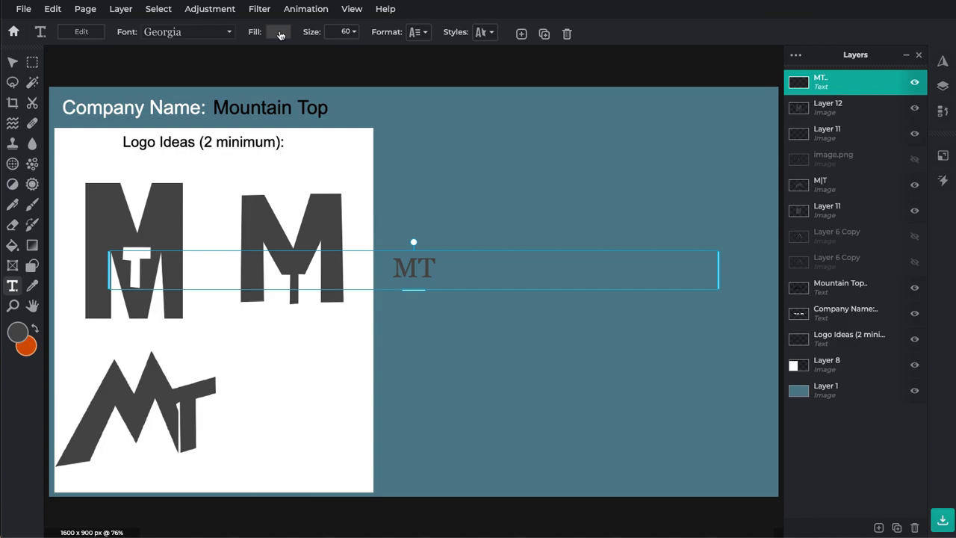
pyautogui.click(351, 32)
pyautogui.moveTo(274, 55); pyautogui.dragTo(314, 58)
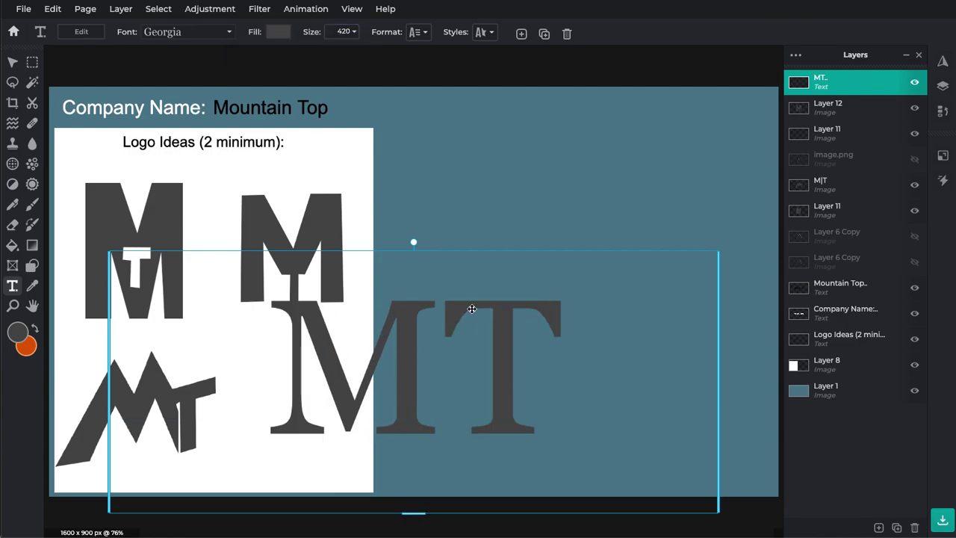
pyautogui.moveTo(410, 357); pyautogui.dragTo(546, 283)
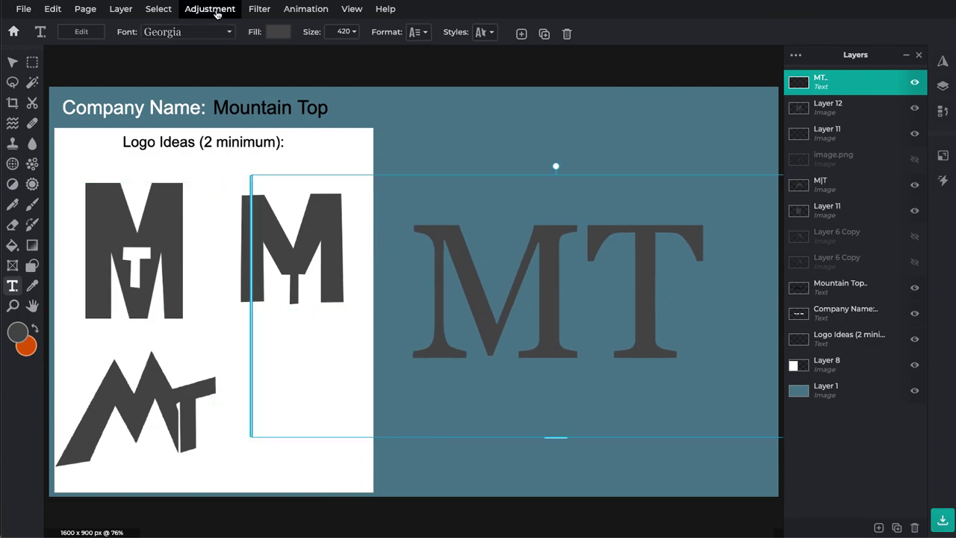
# Step: Rasterize the MT text layer into an ordinary image layer
pyautogui.click(121, 11)
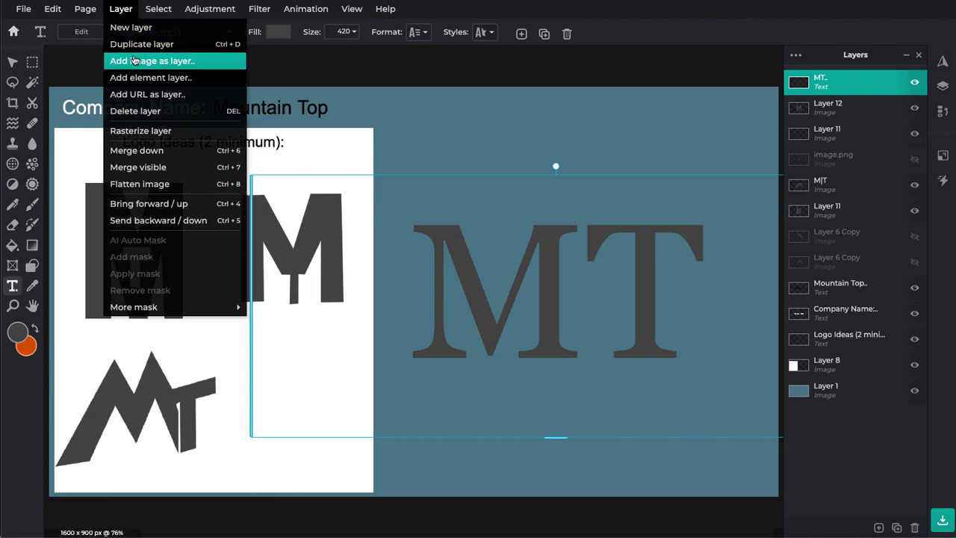
pyautogui.click(137, 131)
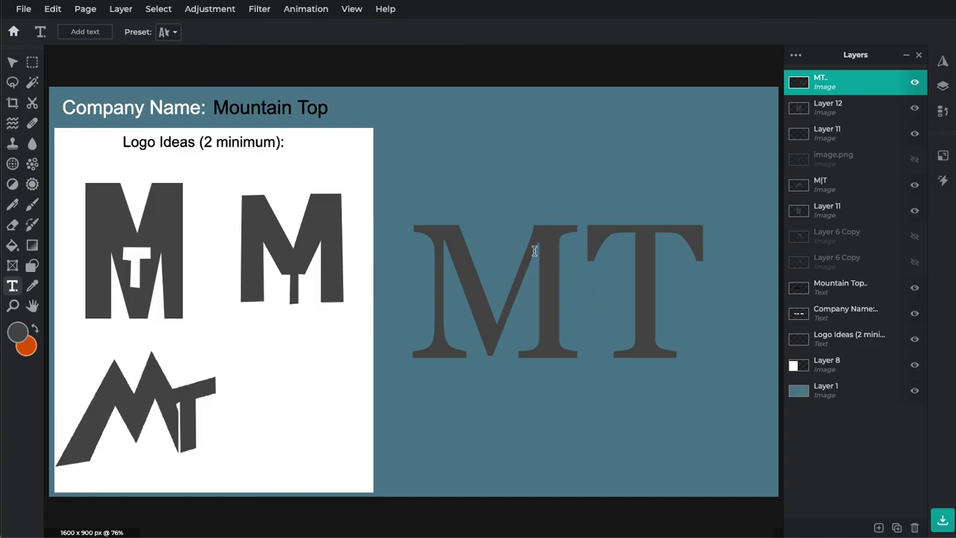
pyautogui.press('v')
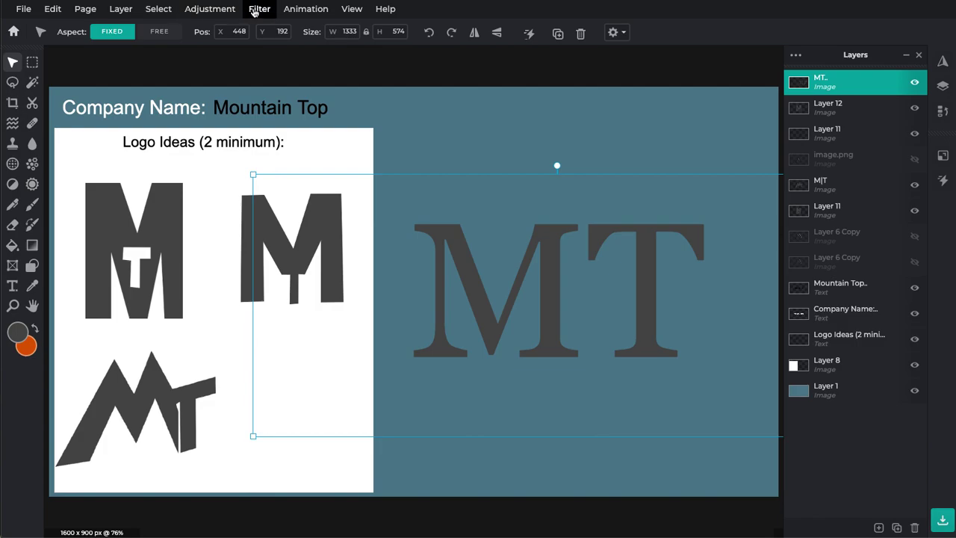
# Step: Apply a 26px bevel to the rasterized MT lettering
pyautogui.click(254, 12)
pyautogui.click(275, 240)
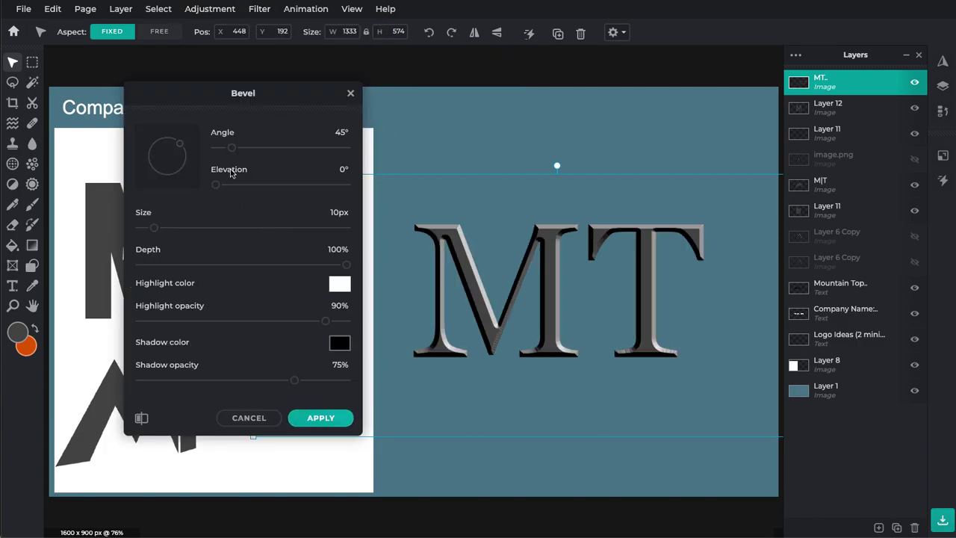
pyautogui.moveTo(154, 228); pyautogui.dragTo(159, 228)
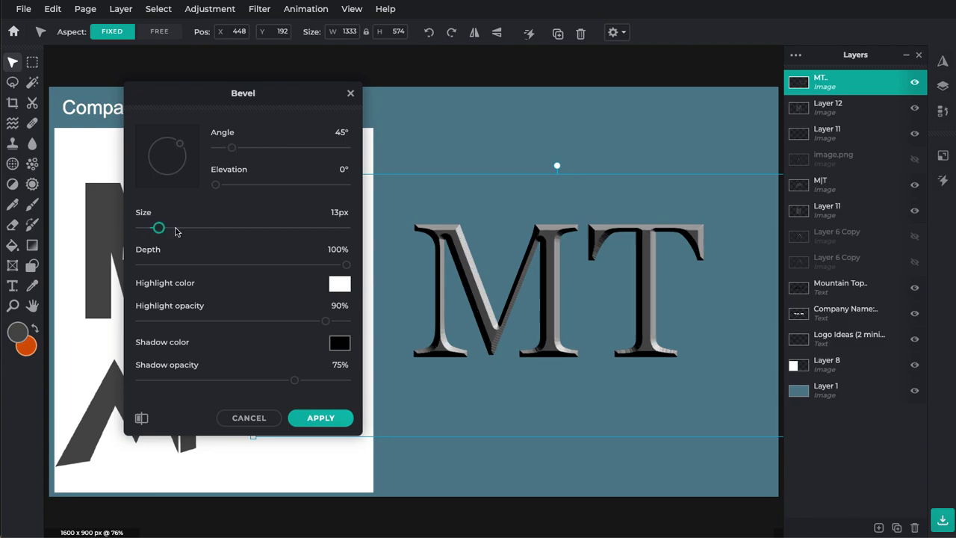
pyautogui.click(177, 232)
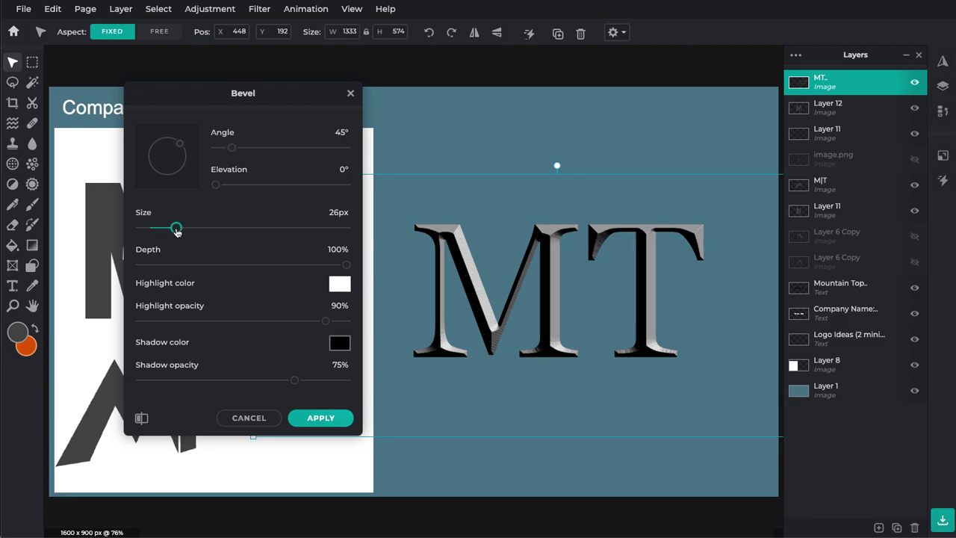
pyautogui.click(318, 418)
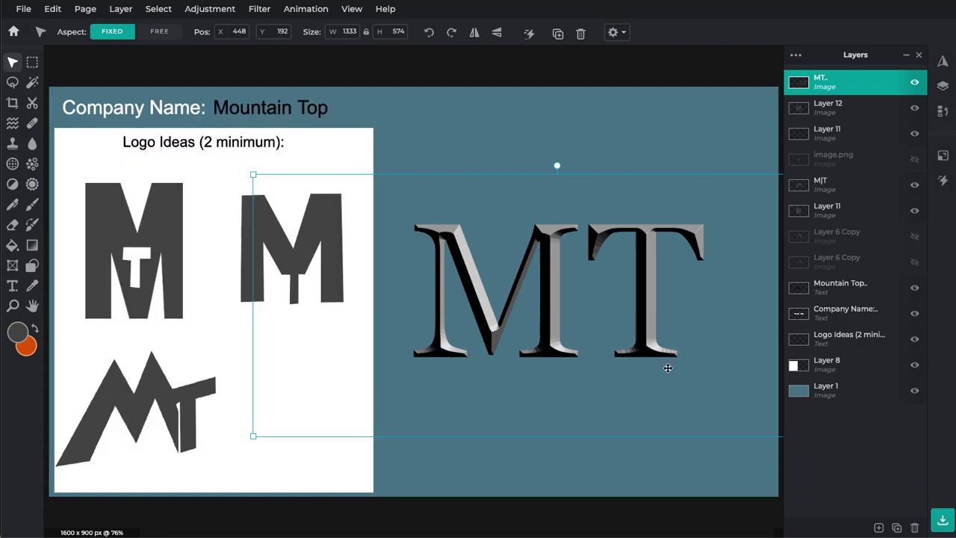